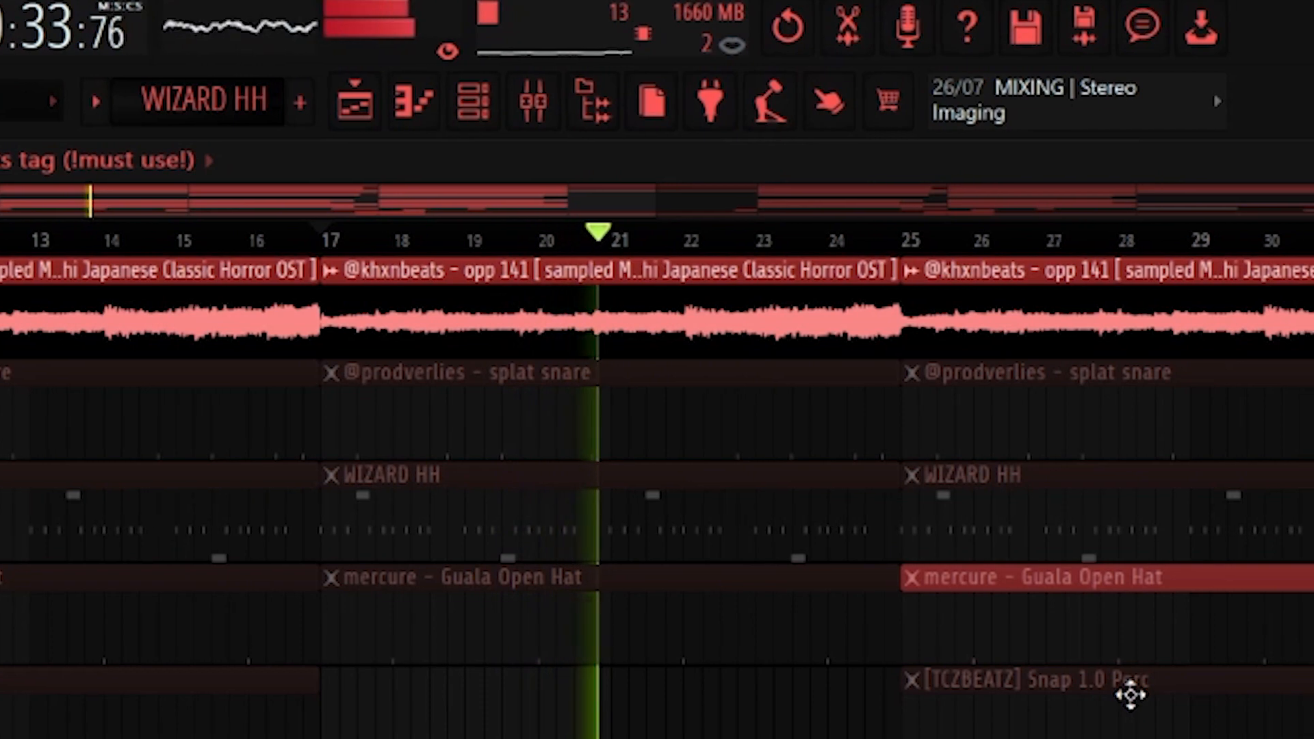
Play the melody from bar 17 while trying HalfTime's 1/2 and 1 Bar loops, and set the loop length to 2 Bars
click(308, 241)
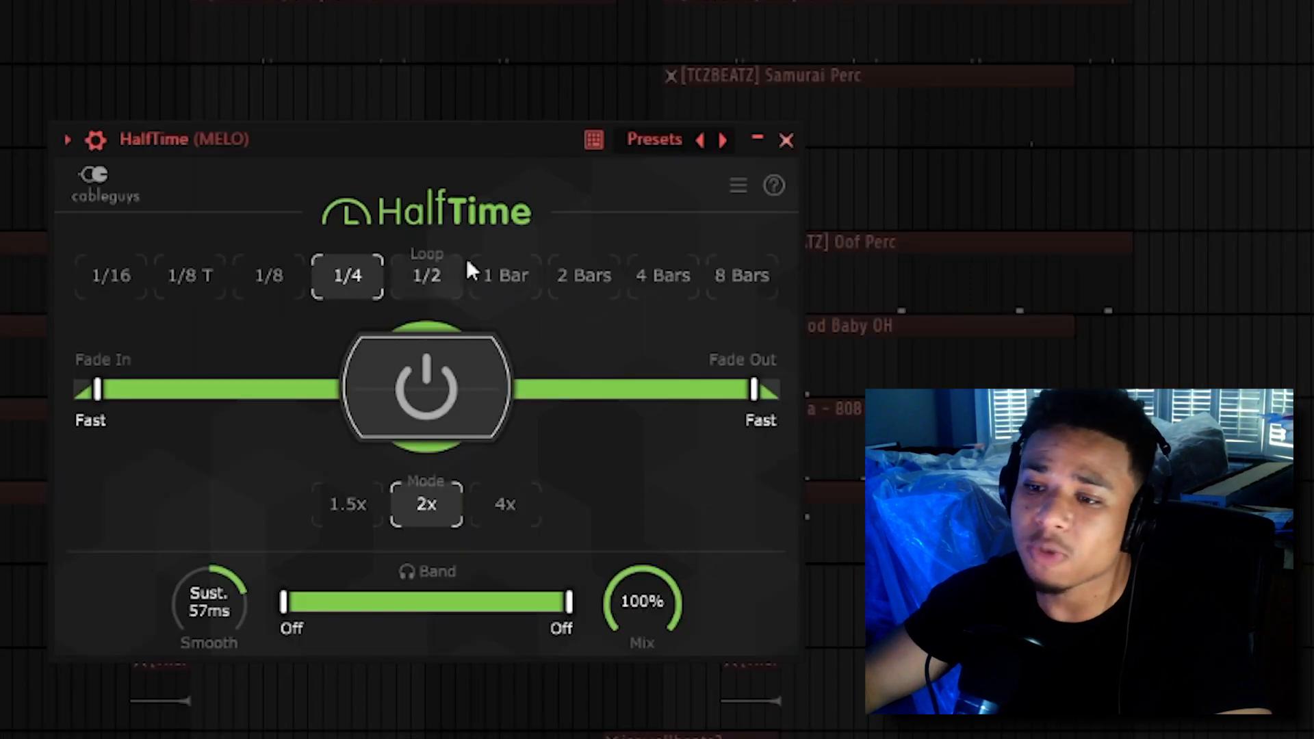
click(423, 278)
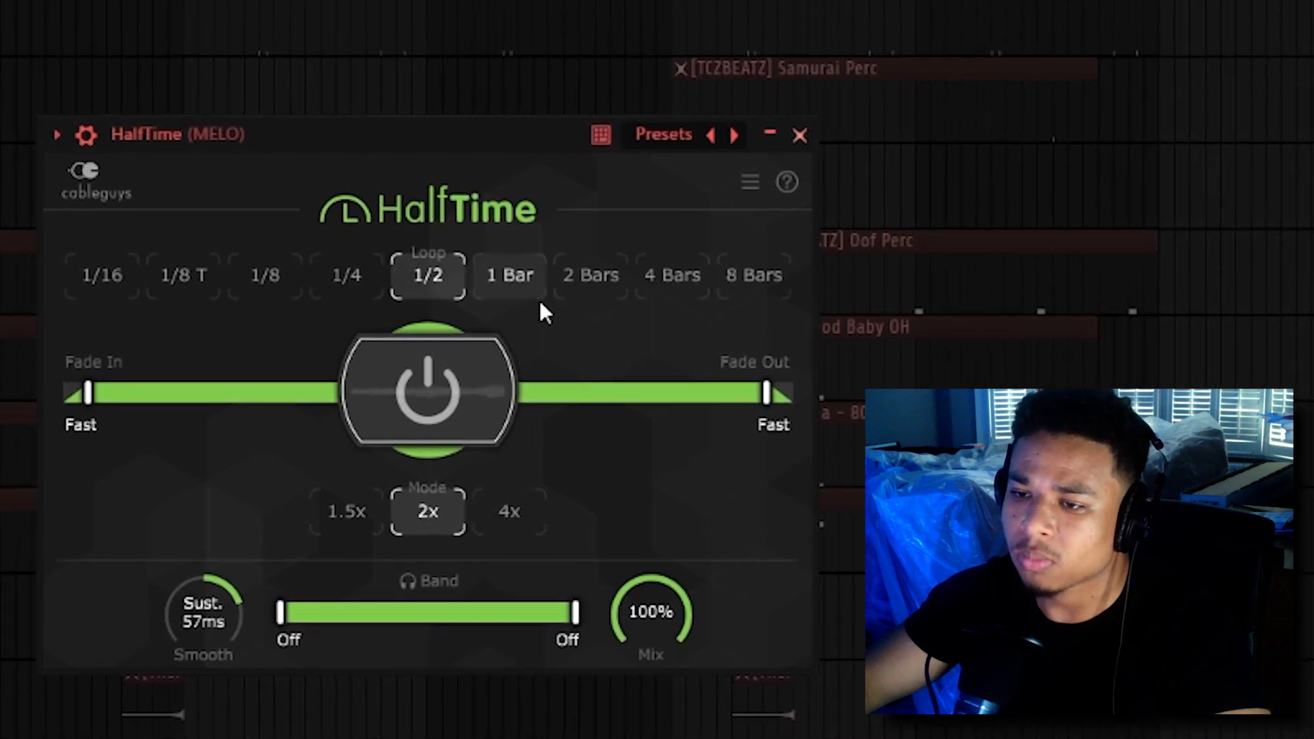
click(525, 276)
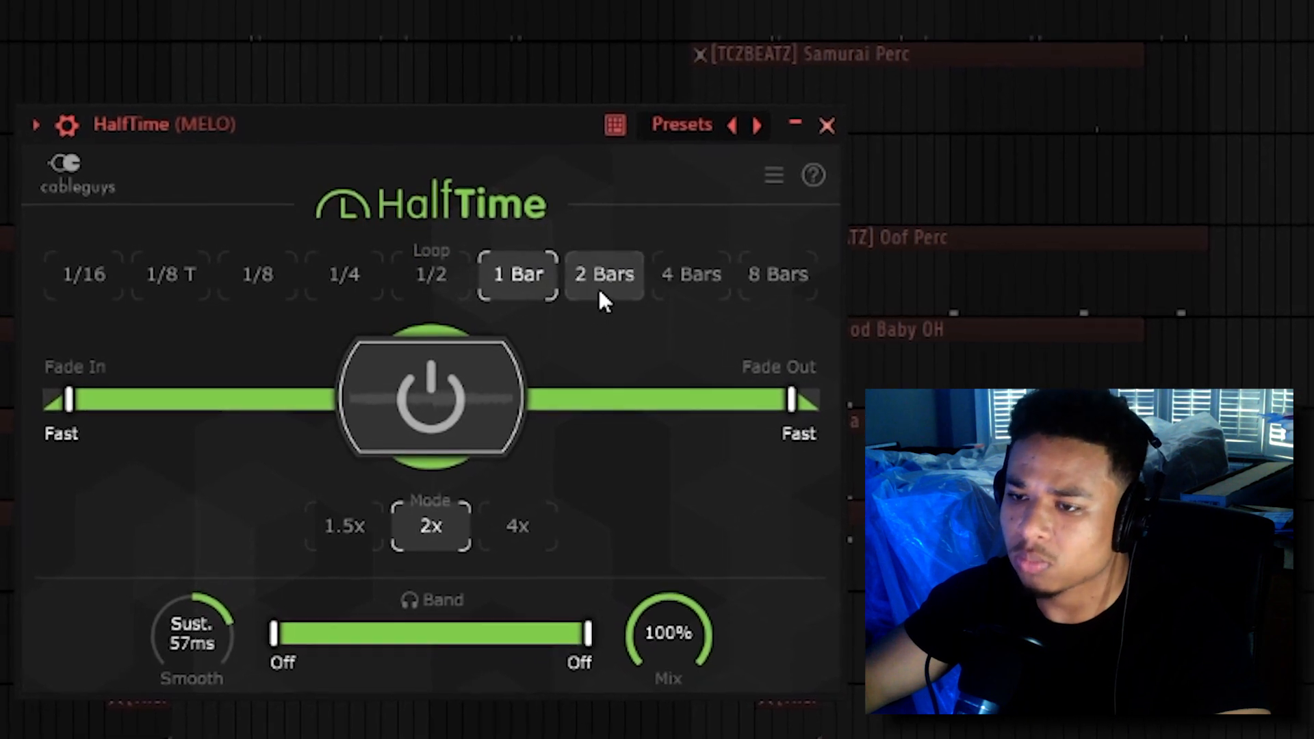
click(600, 299)
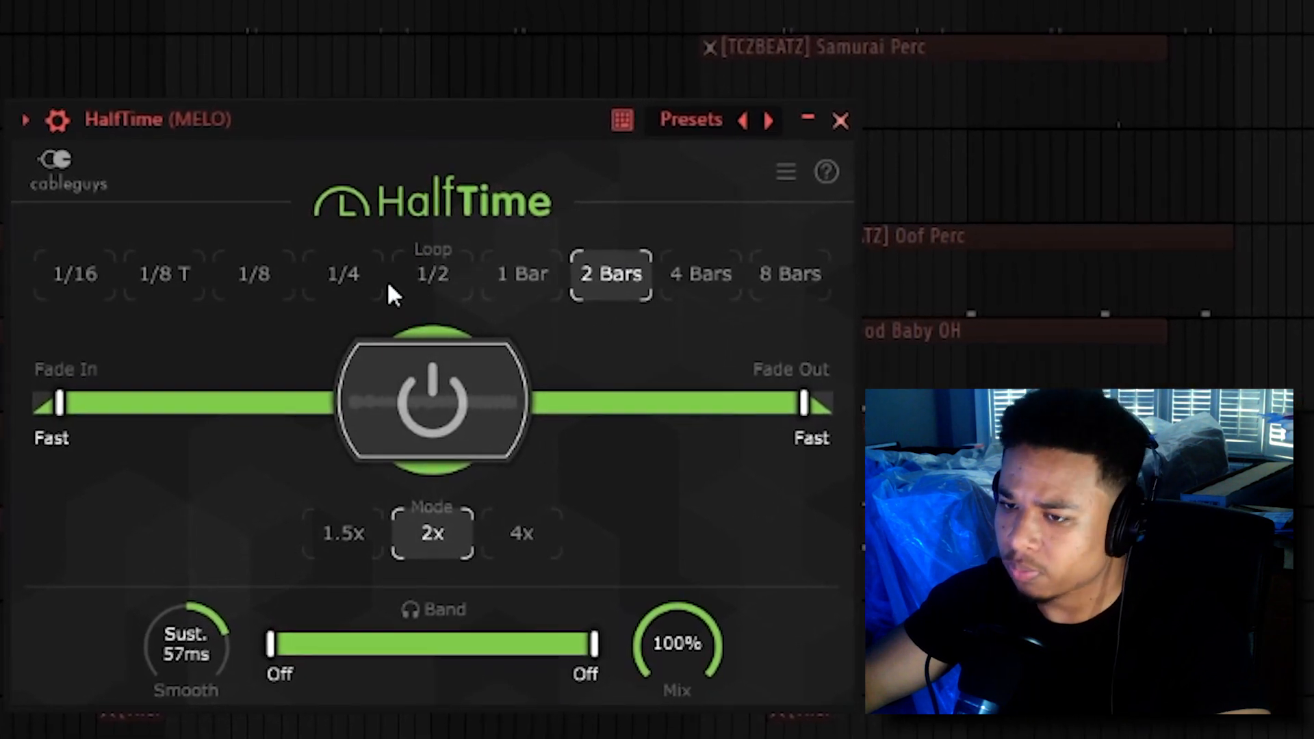
key(space)
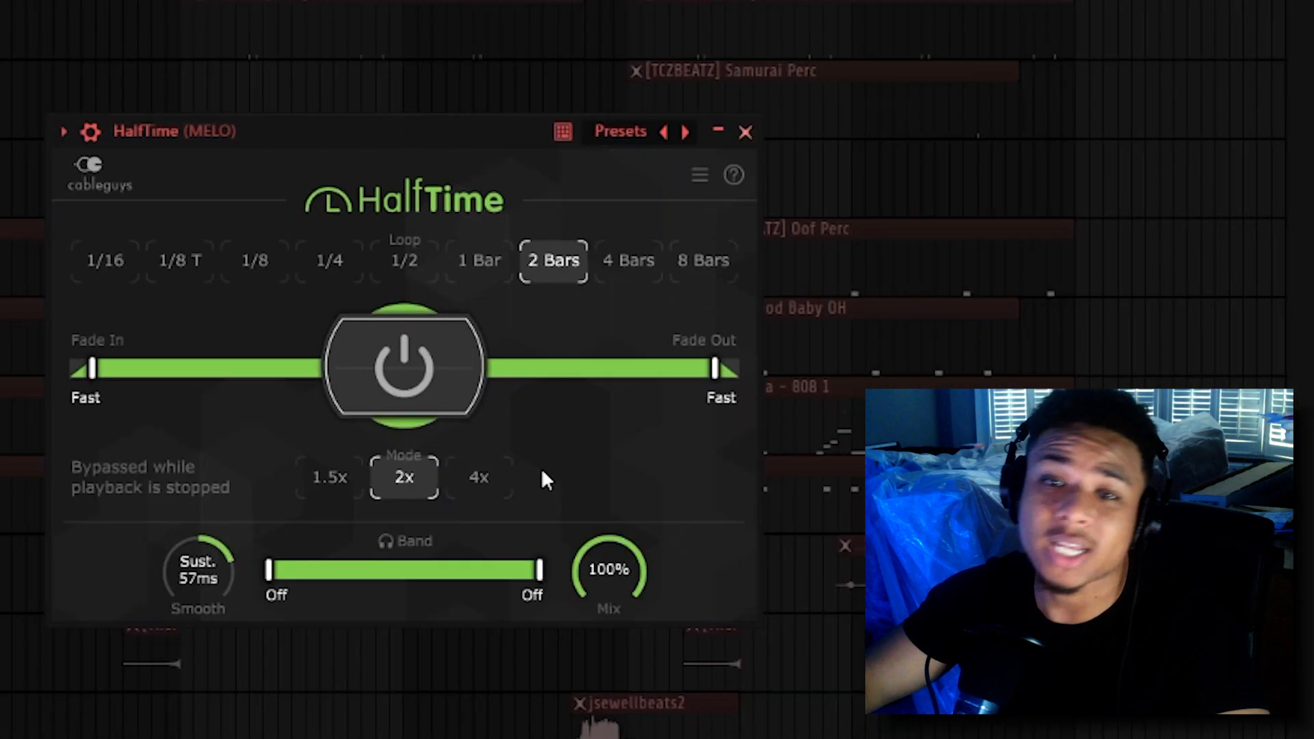
Audition HalfTime's 4x and 1.5x modes during playback and adjust the Smooth sustain
key(space)
click(488, 479)
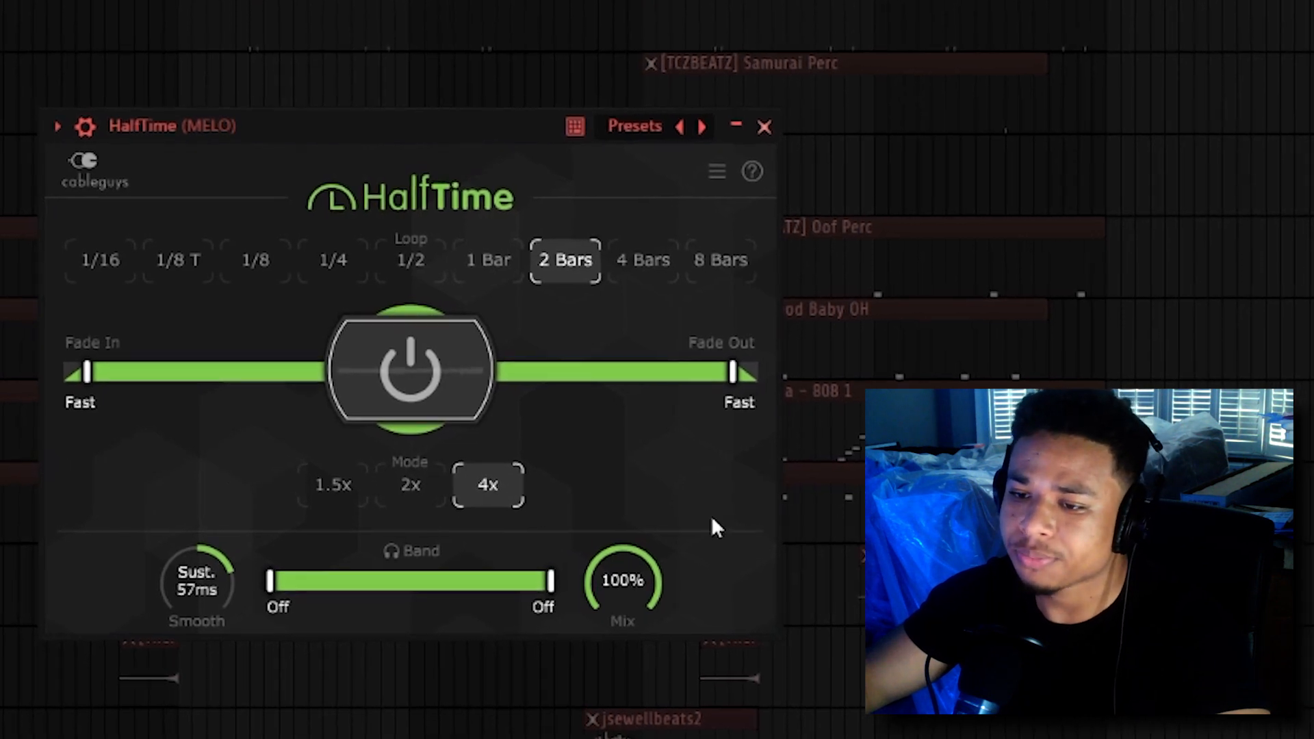
click(357, 505)
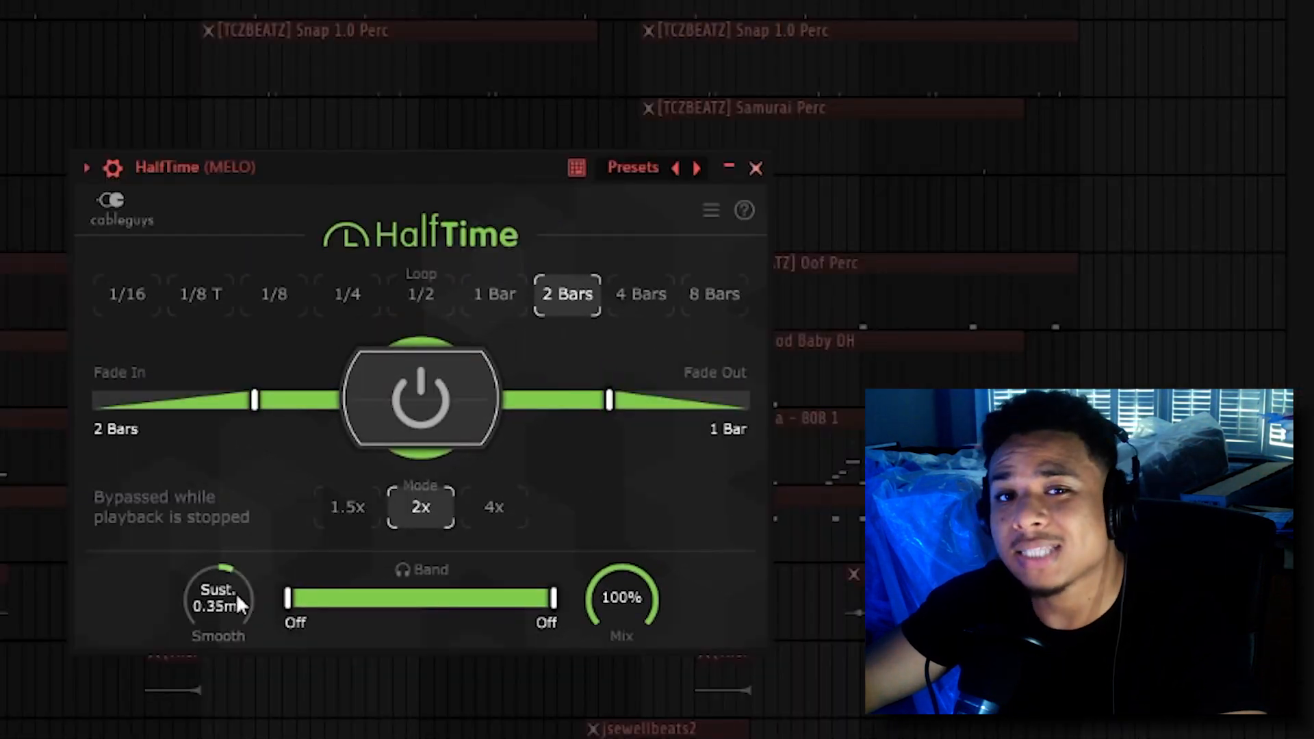
drag(237, 597, 232, 606)
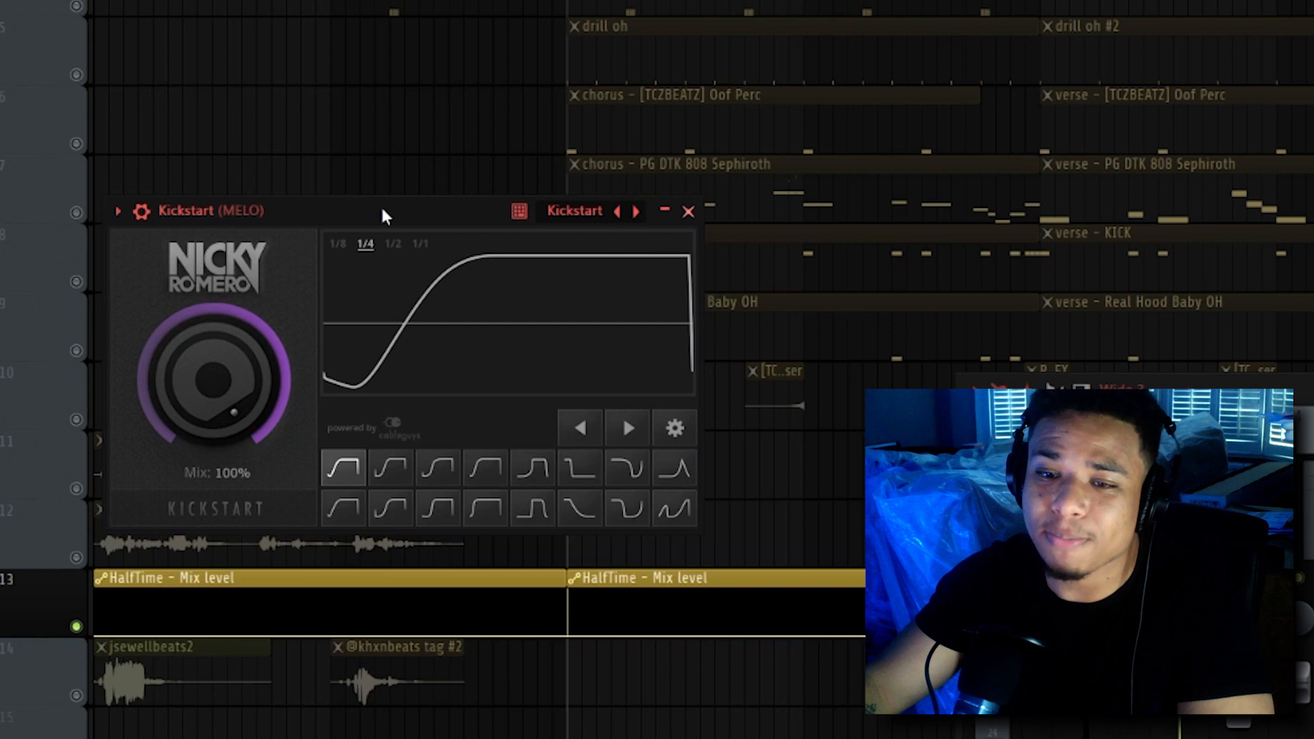
Try Kickstart on the melody at a 68% mix and 1/2 rate, and set it to 1/8 with an 85% mix
drag(382, 211, 514, 75)
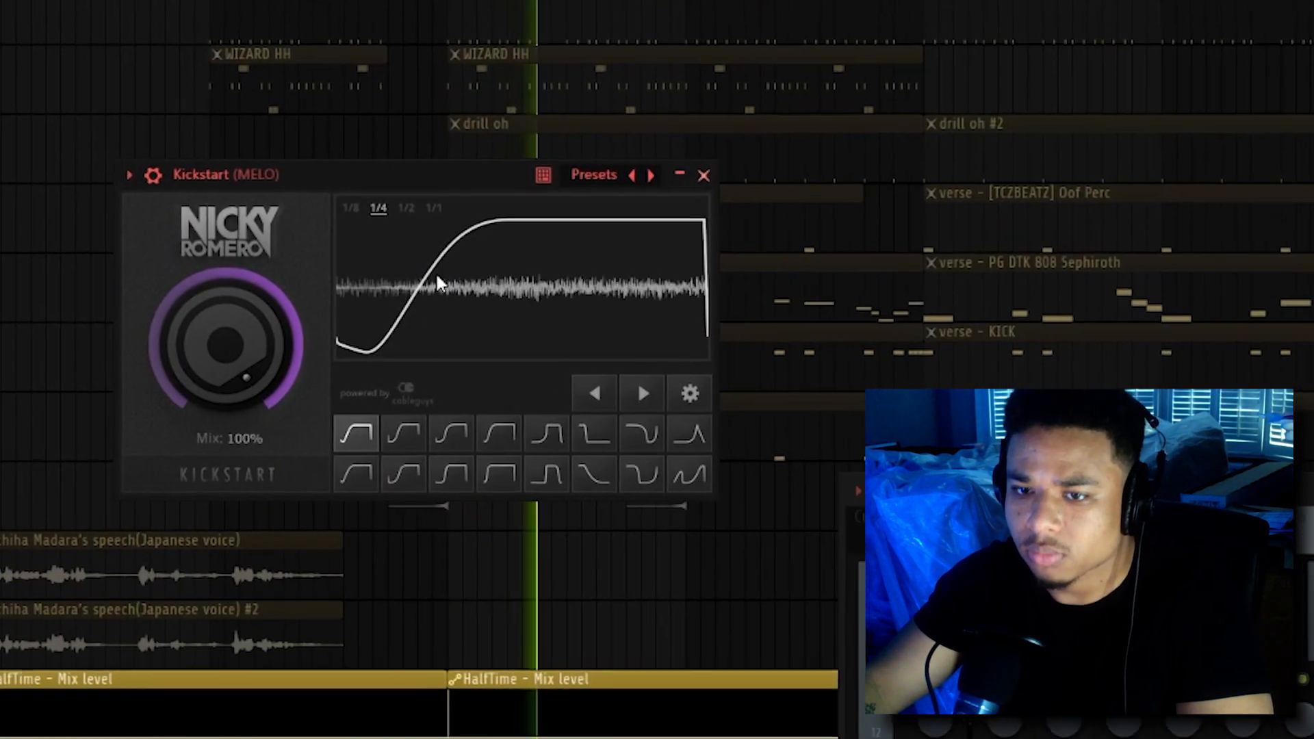
drag(245, 348, 245, 383)
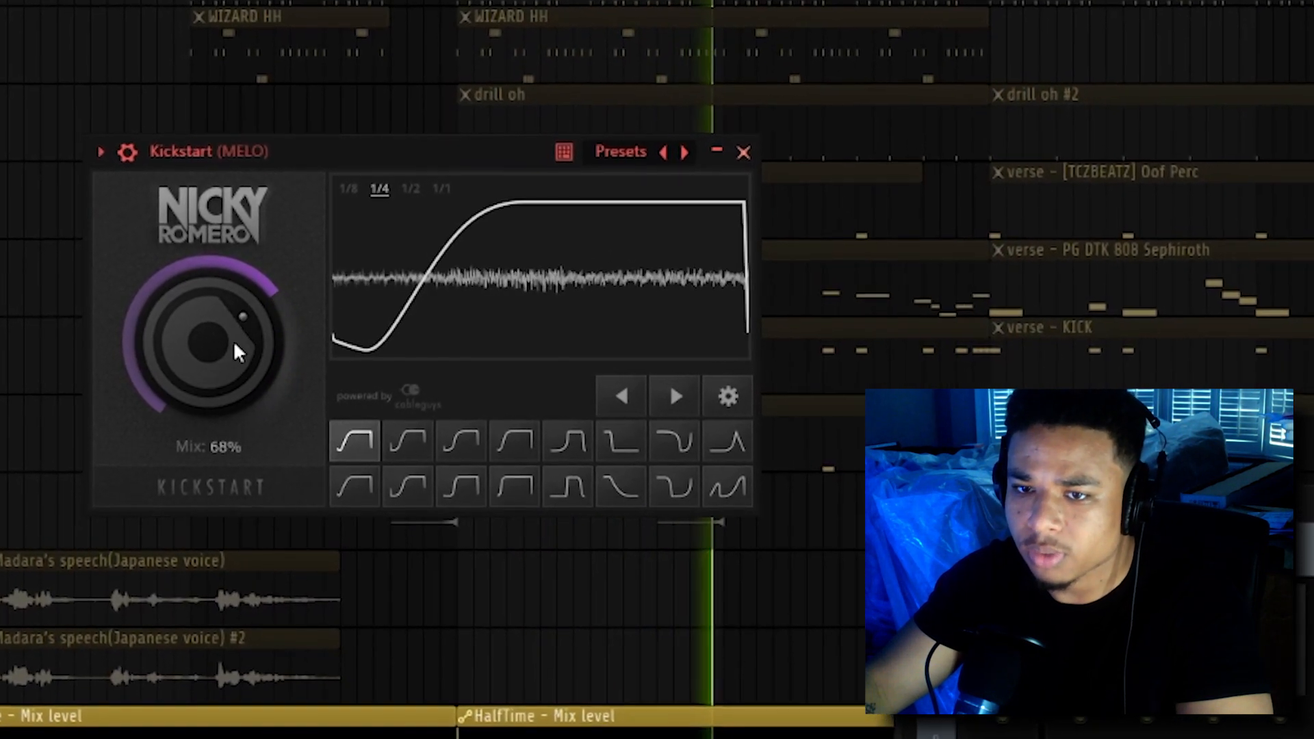
click(414, 192)
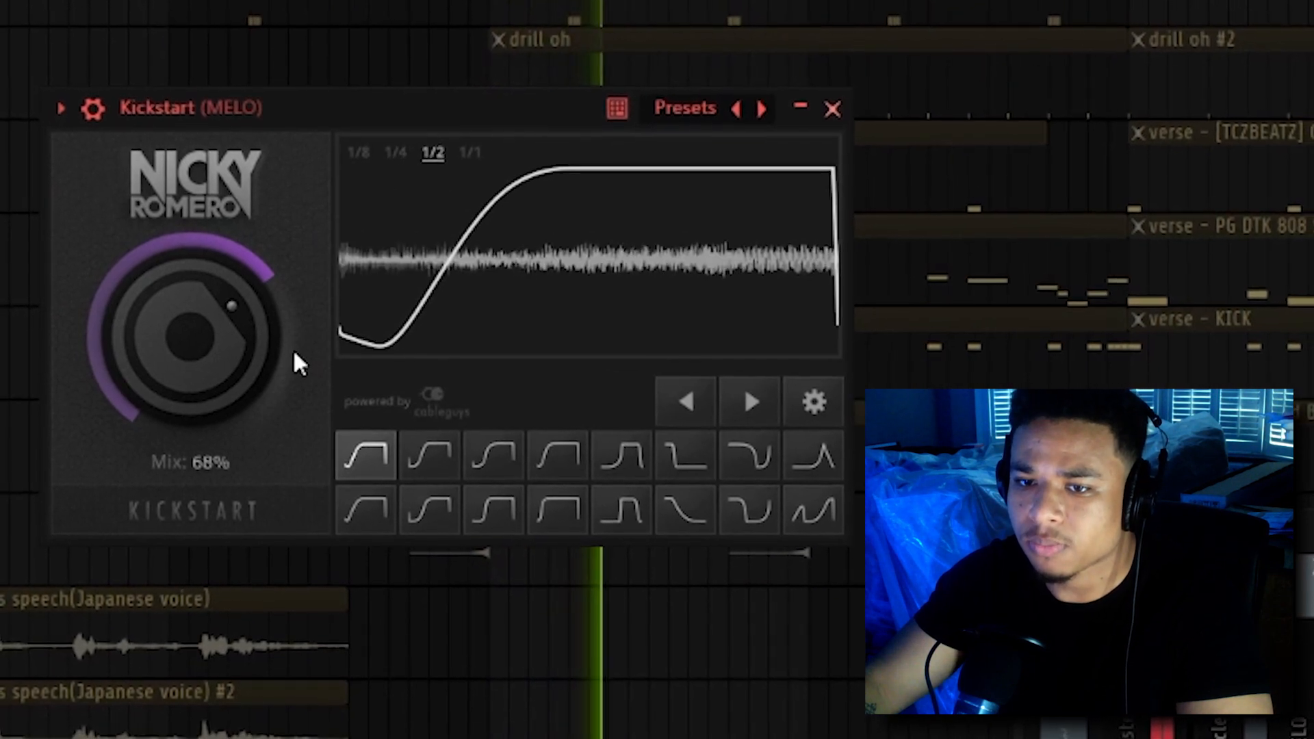
click(358, 158)
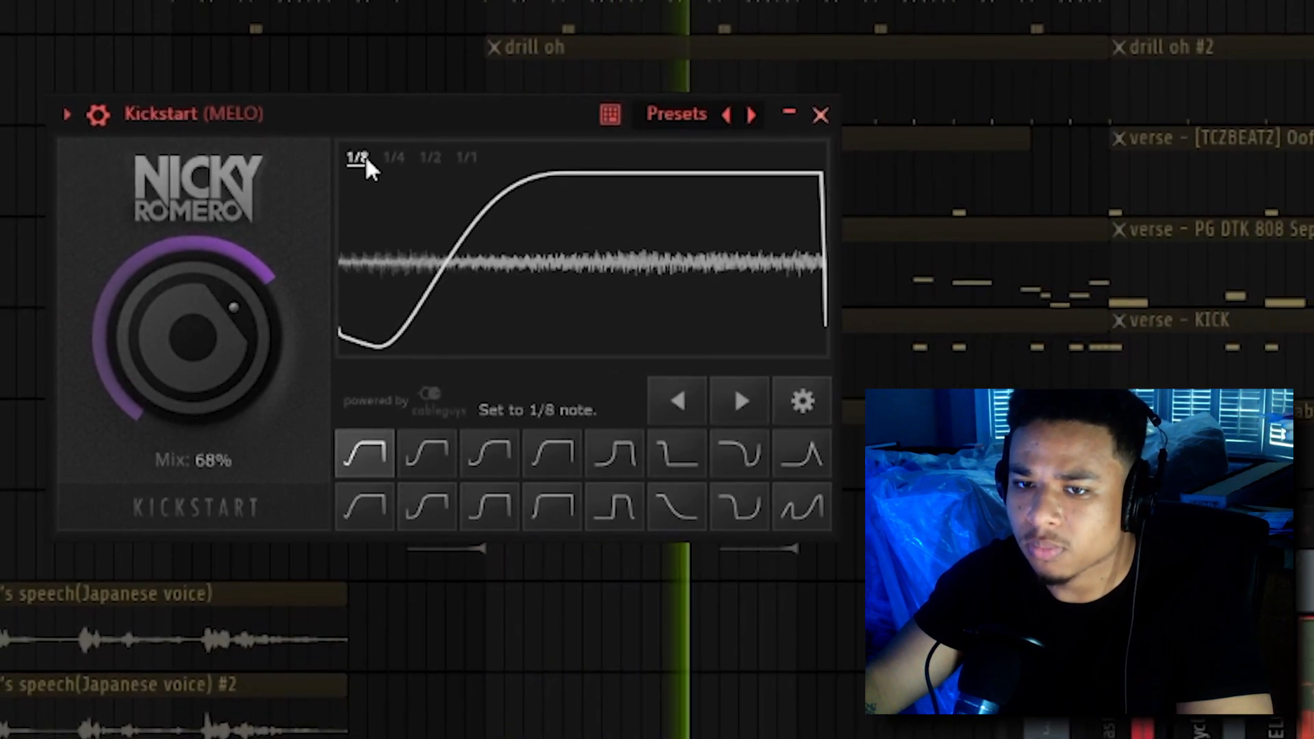
drag(240, 317, 239, 333)
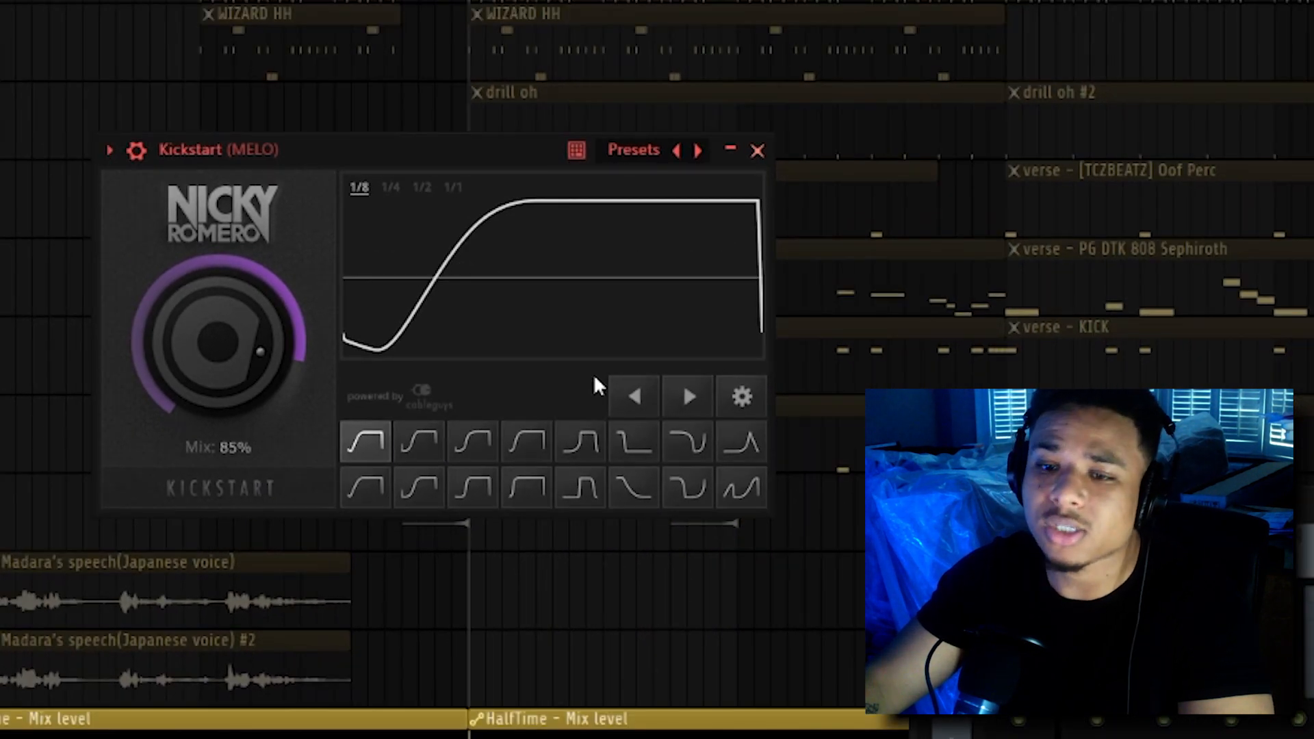
Audition several Kickstart volume curves including Weird Rhythm FX, choose the High Chain curve, and readjust the mix
click(484, 451)
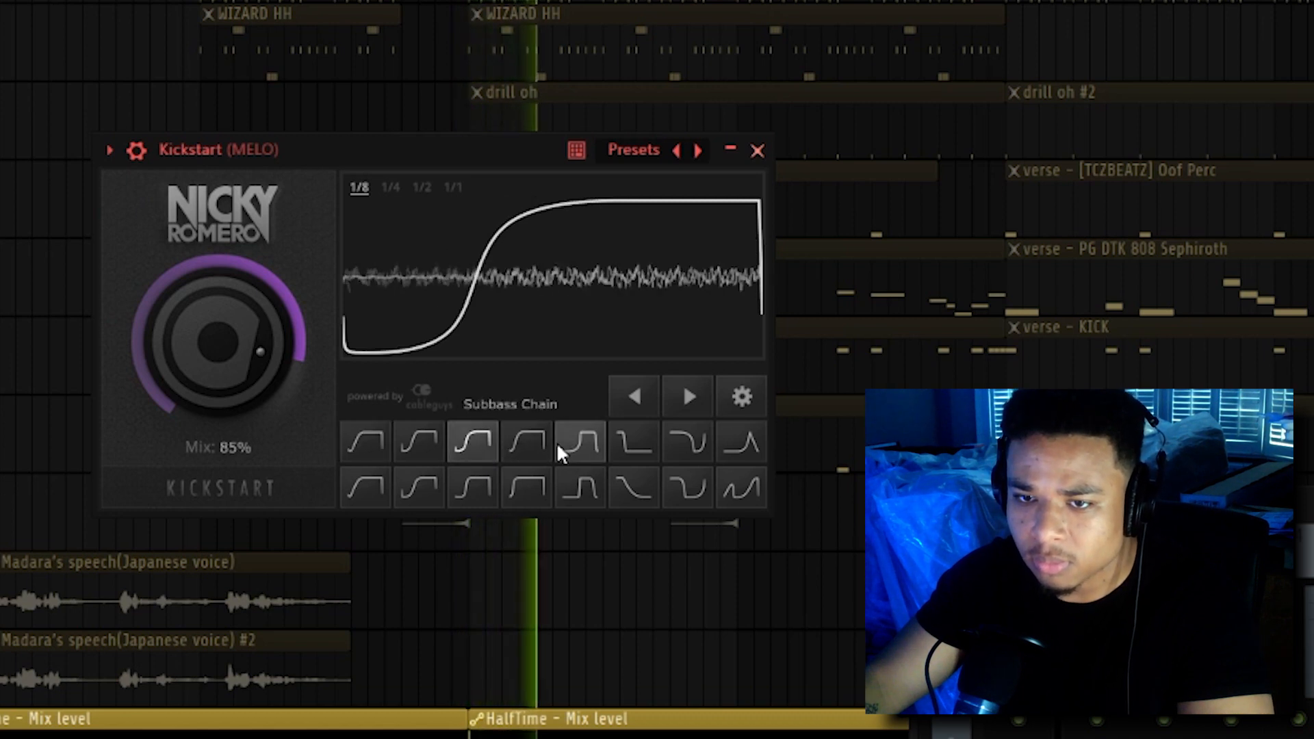
click(624, 438)
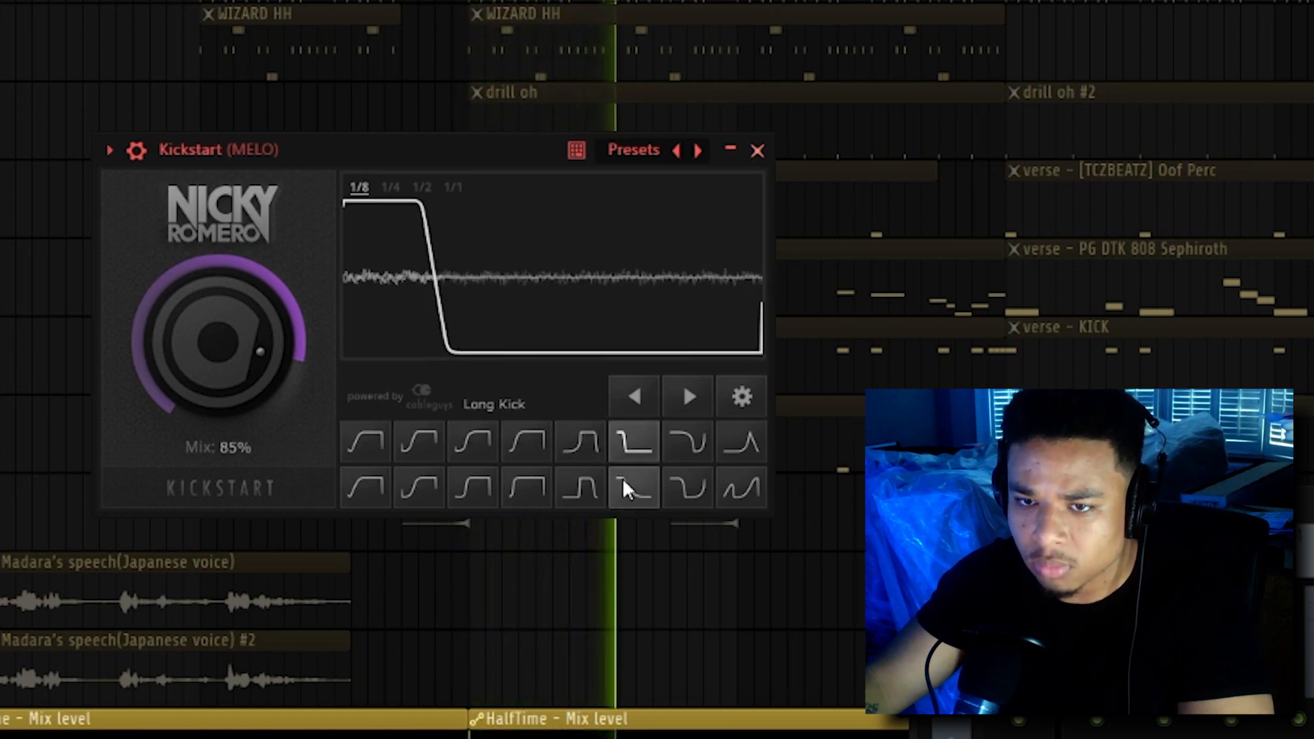
click(695, 503)
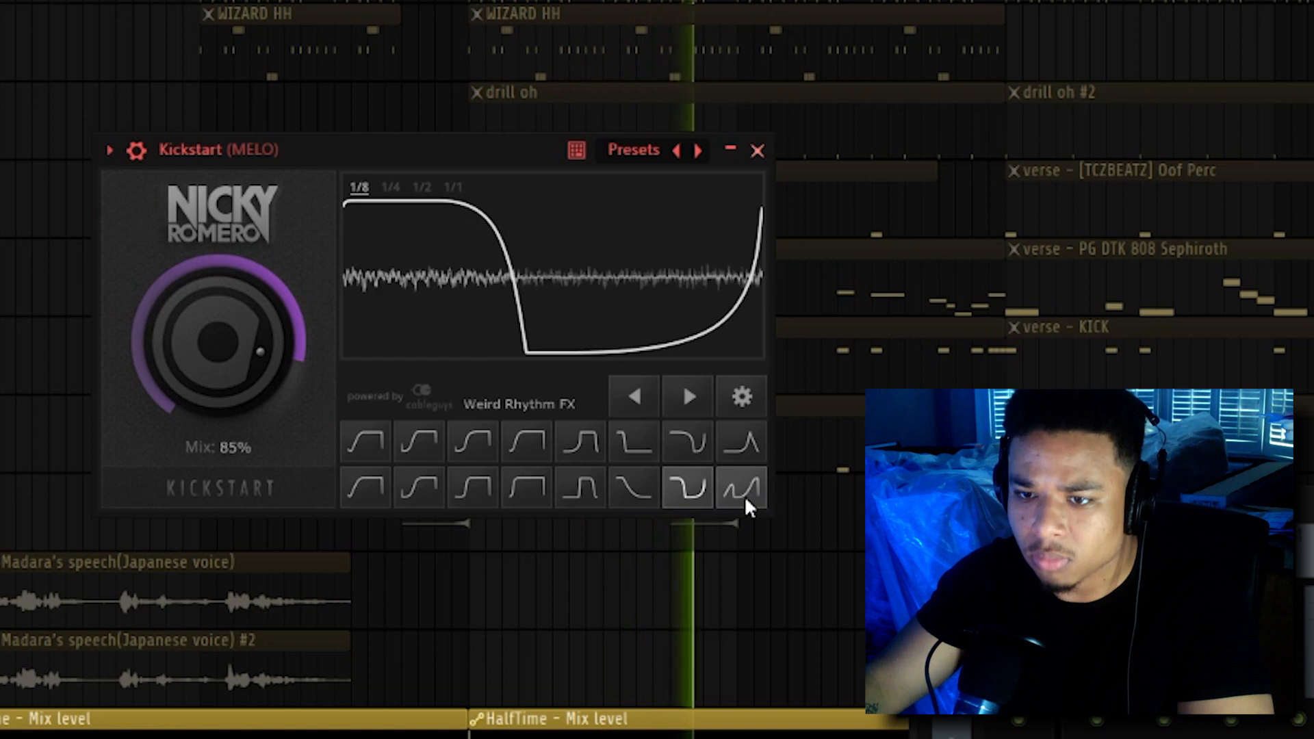
click(744, 503)
click(683, 397)
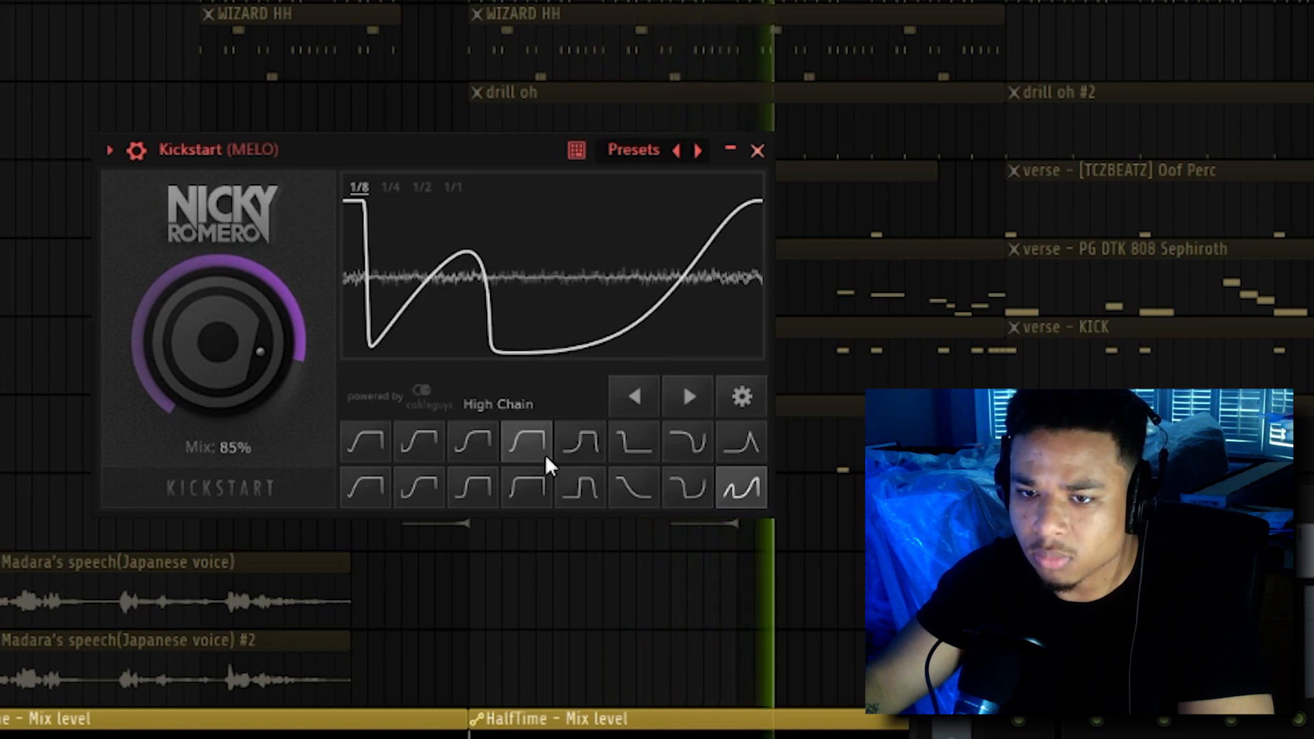
click(531, 446)
drag(264, 351, 257, 367)
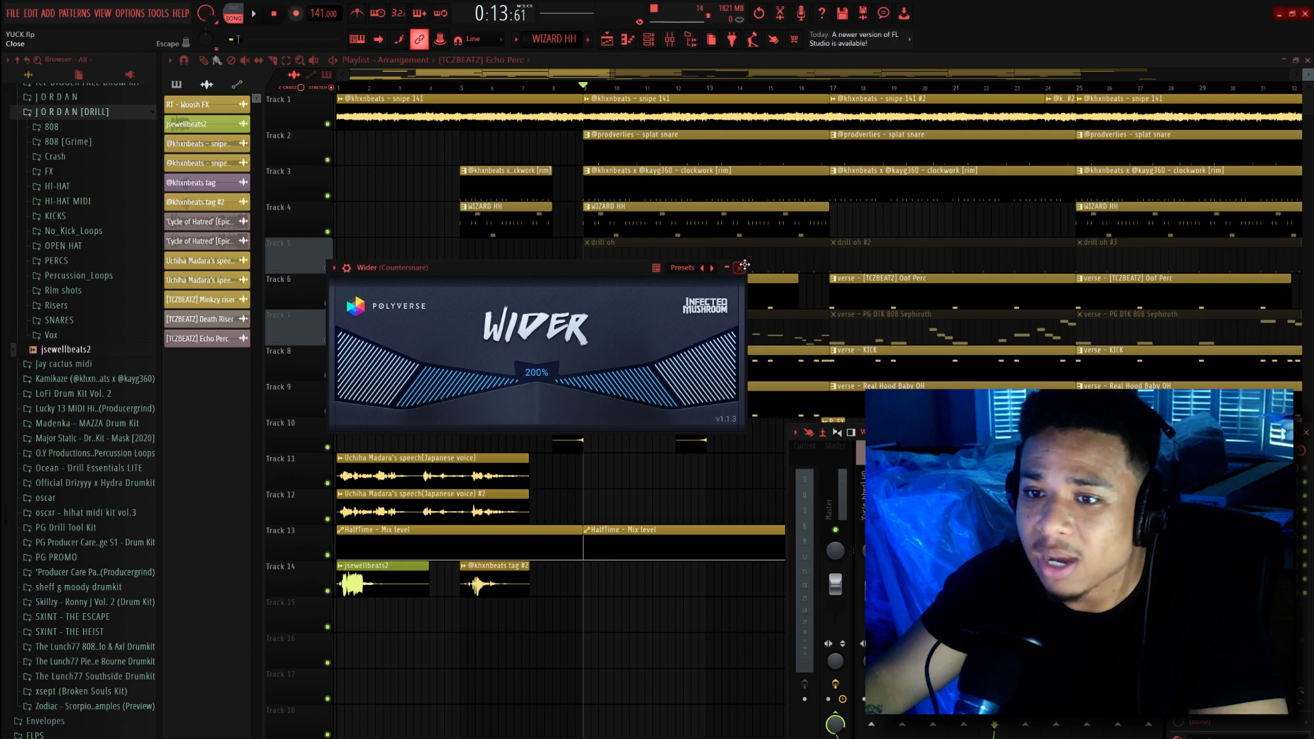
Close the Wider plugin window on the countersnare
click(741, 267)
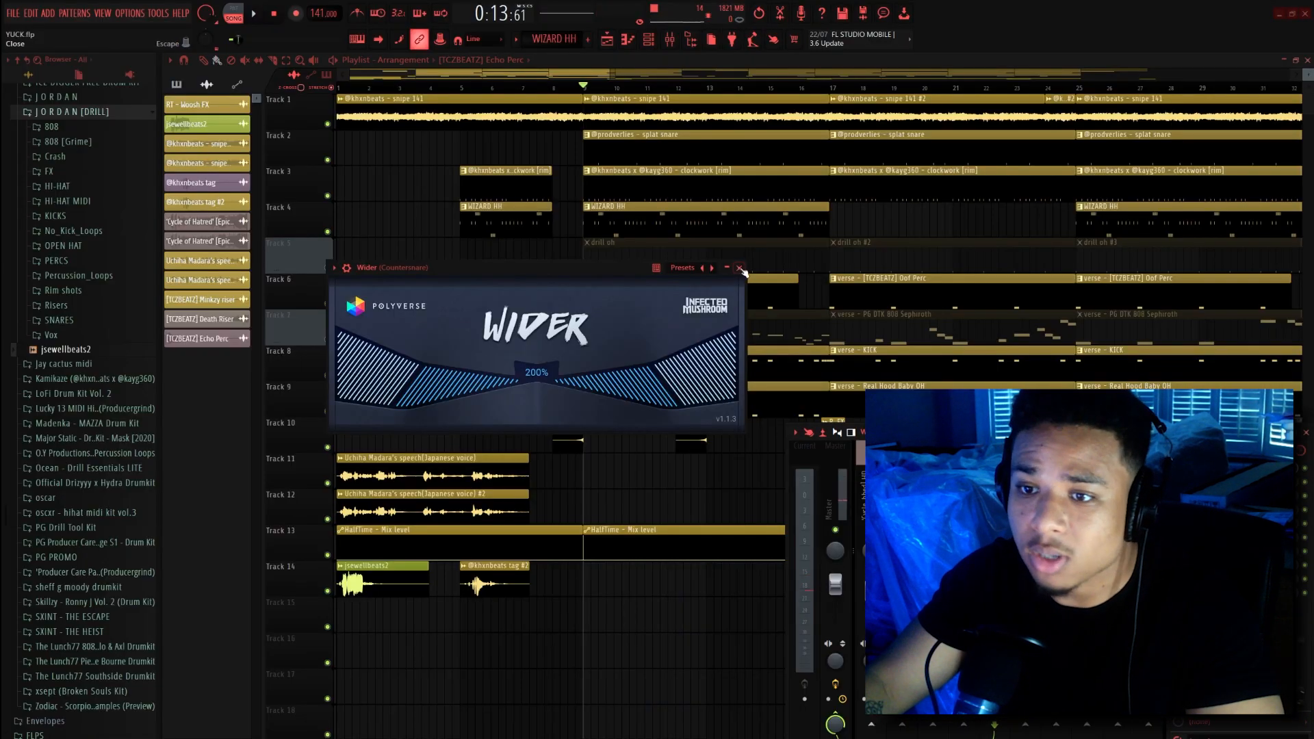
click(739, 268)
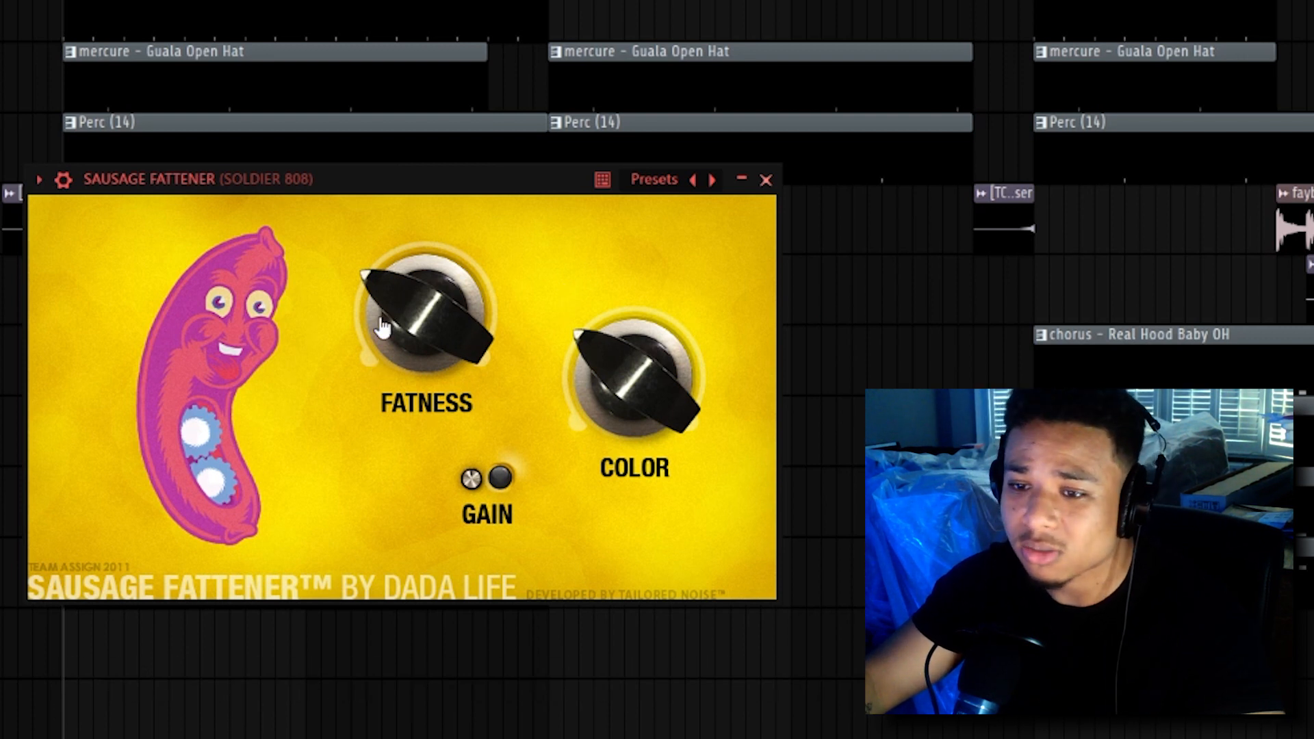
Adjust the Fatness of Sausage Fattener on the SOLDIER 808 channel
drag(381, 304, 374, 209)
drag(431, 167, 445, 13)
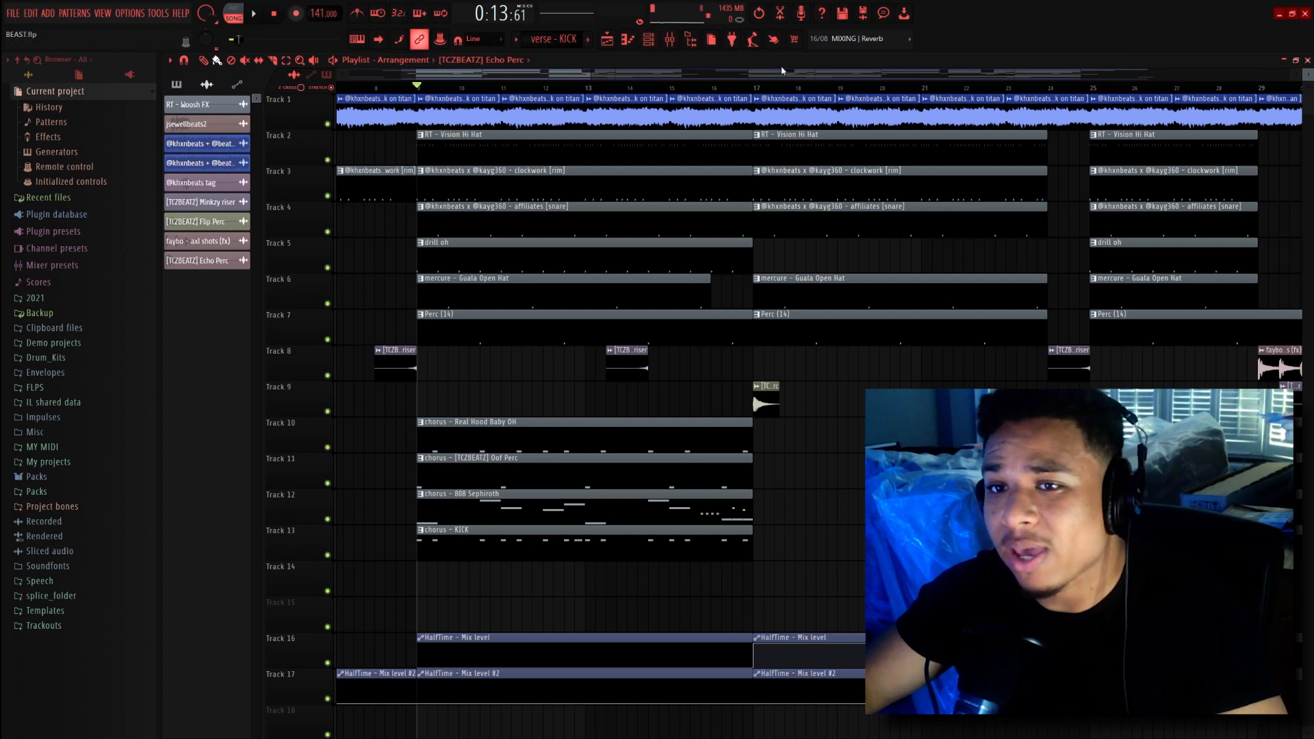
click(668, 41)
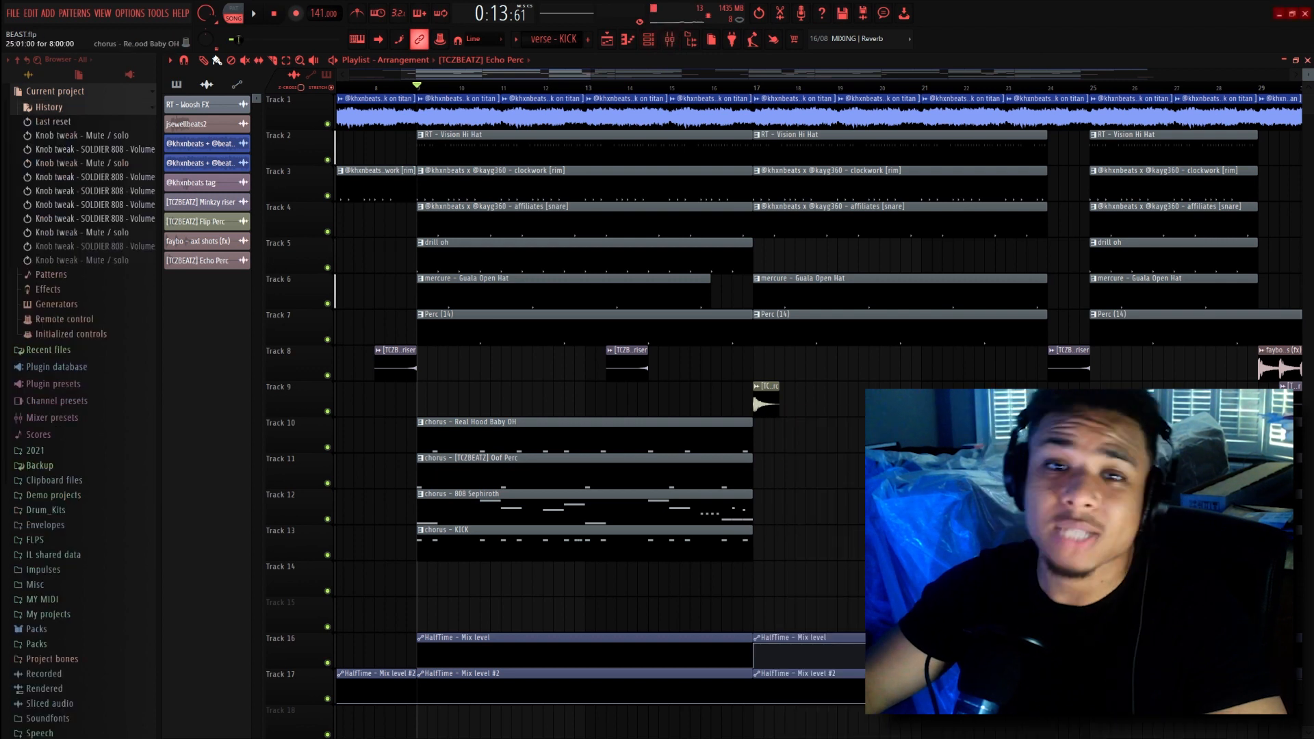
key(space)
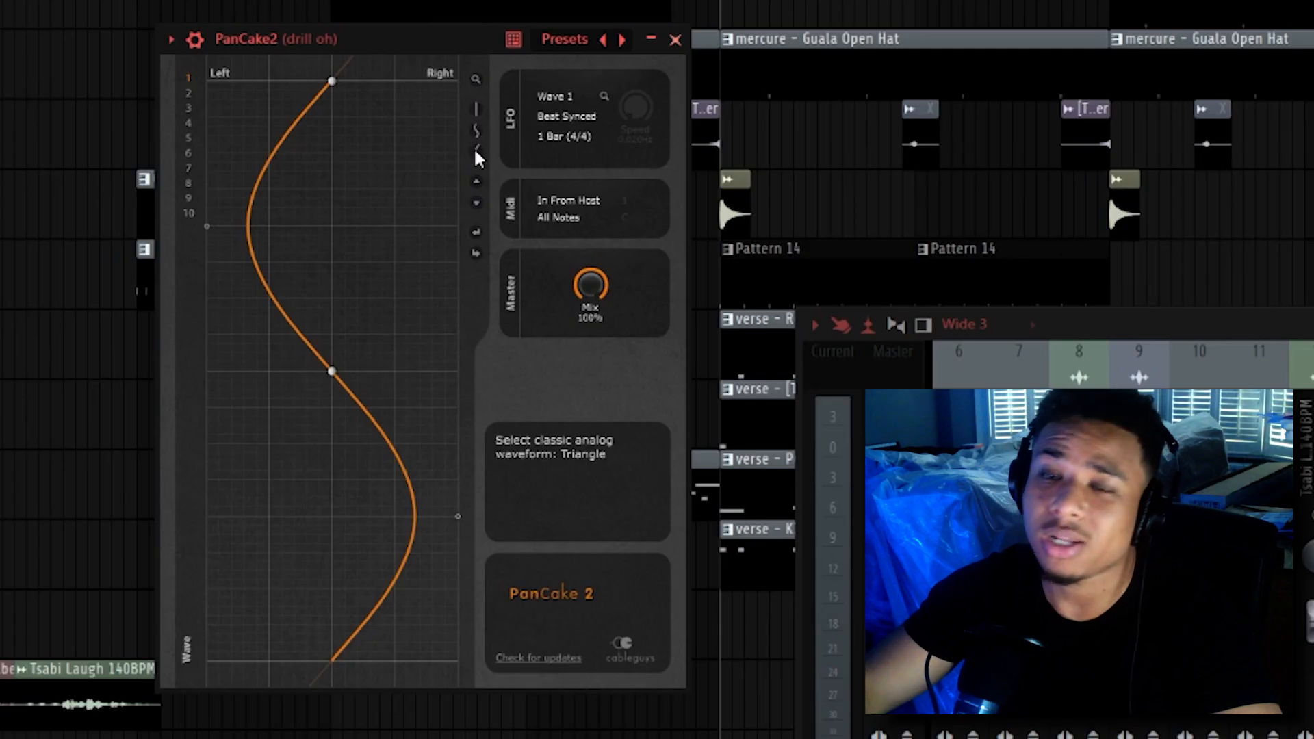
Switch PanCake 2 on the drill open hat to the Triangle waveform and review its LFO length options
click(476, 150)
click(577, 143)
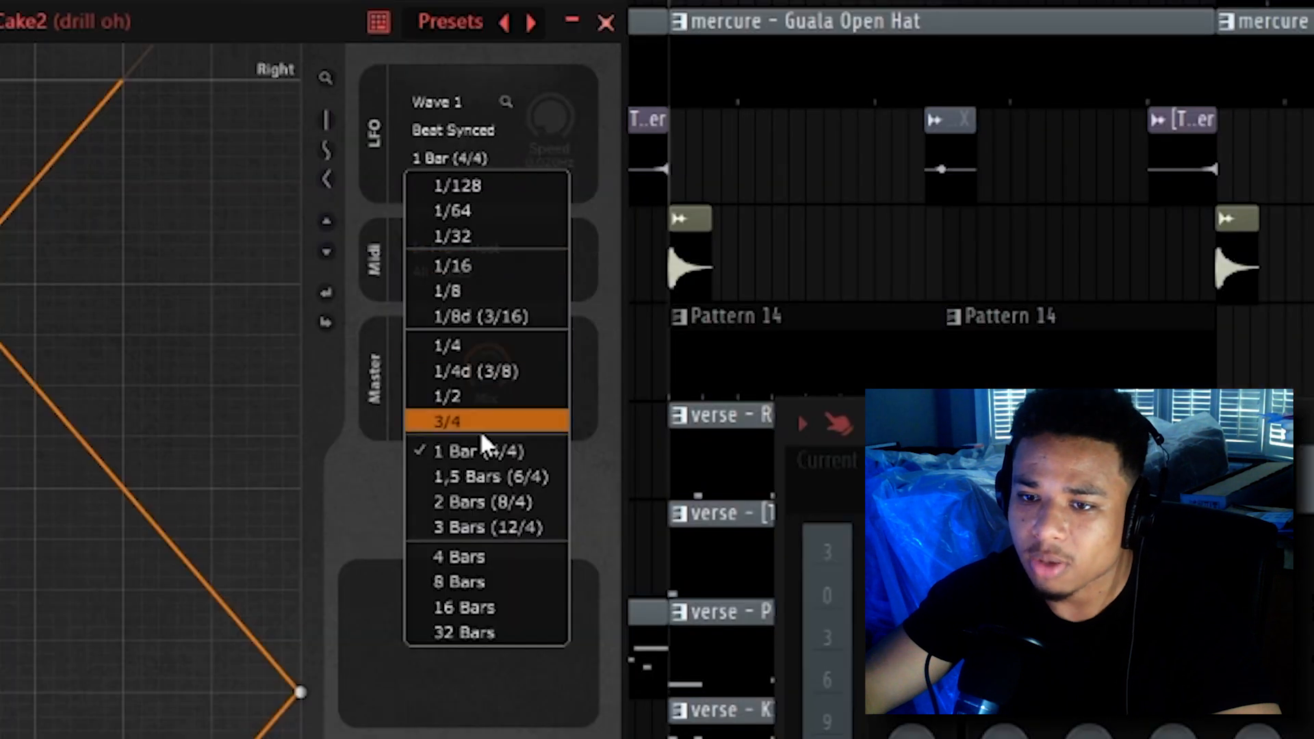
click(582, 142)
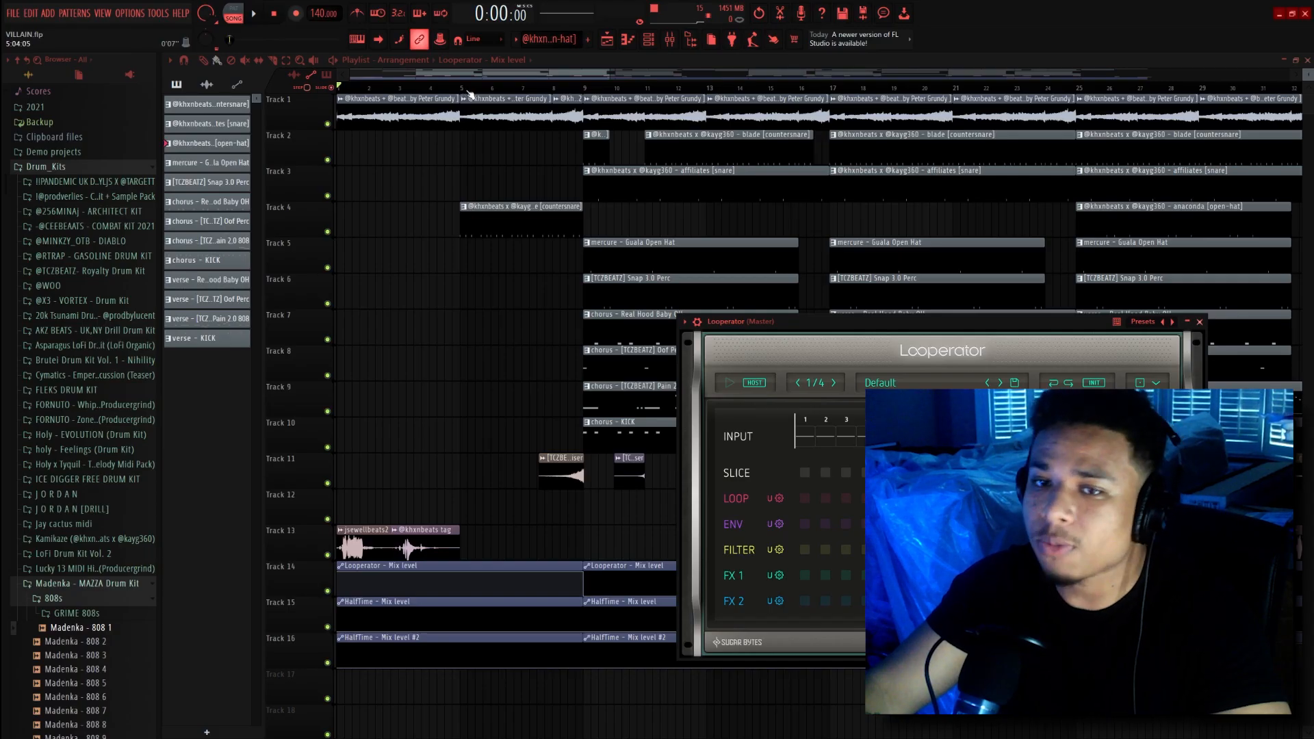
Play the arrangement from bar 5 to hear Looperator on the master
click(468, 89)
key(space)
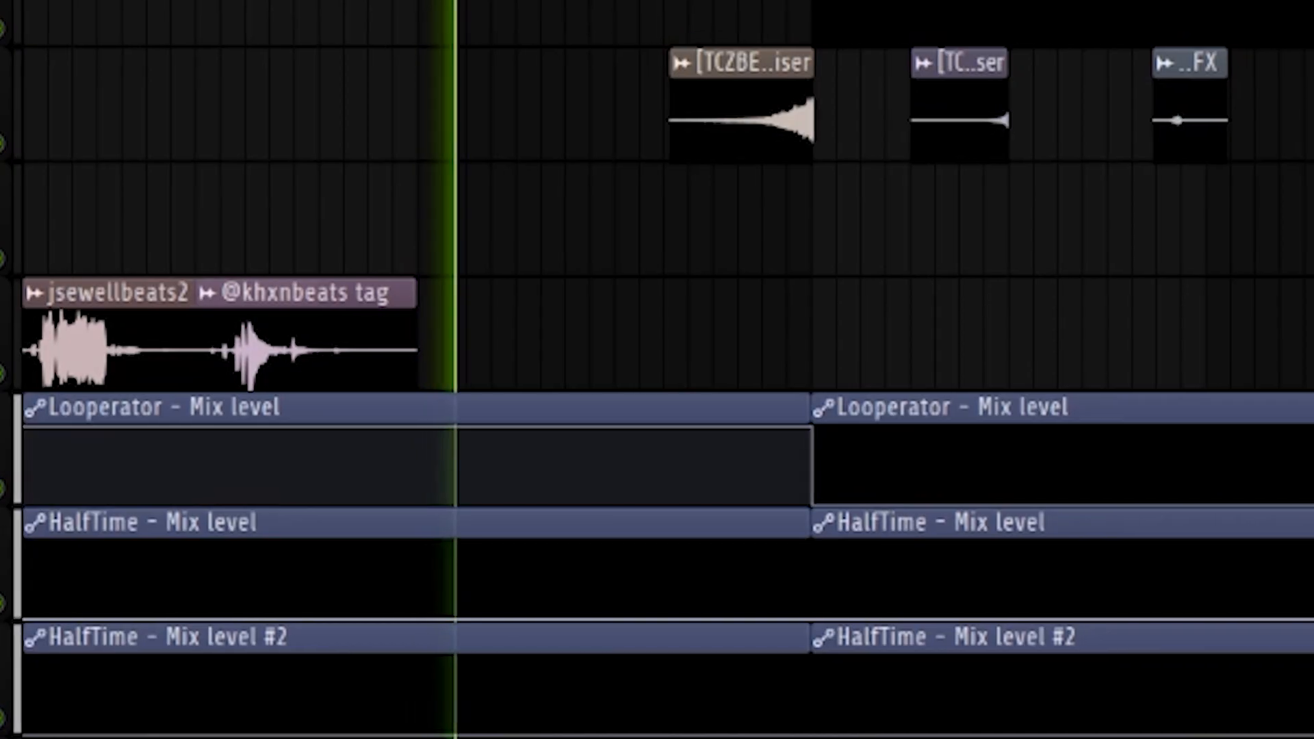